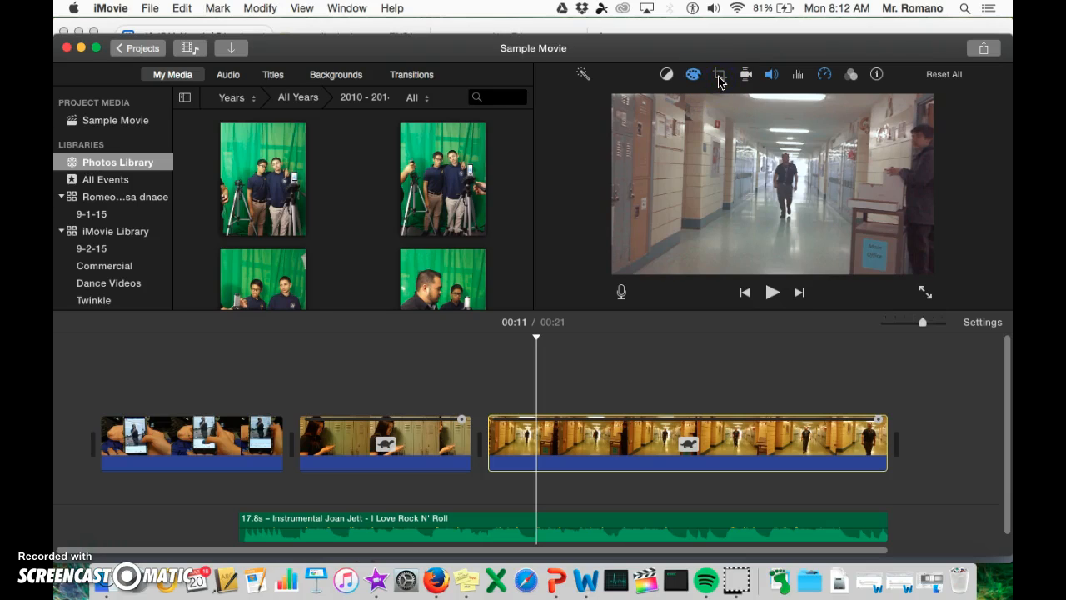
click(719, 76)
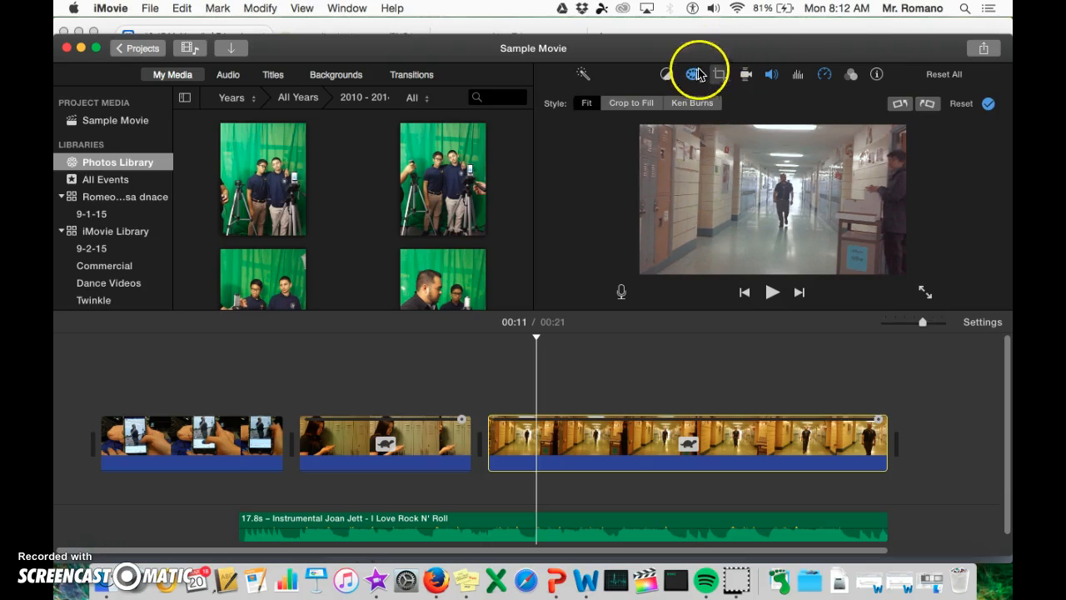
click(823, 77)
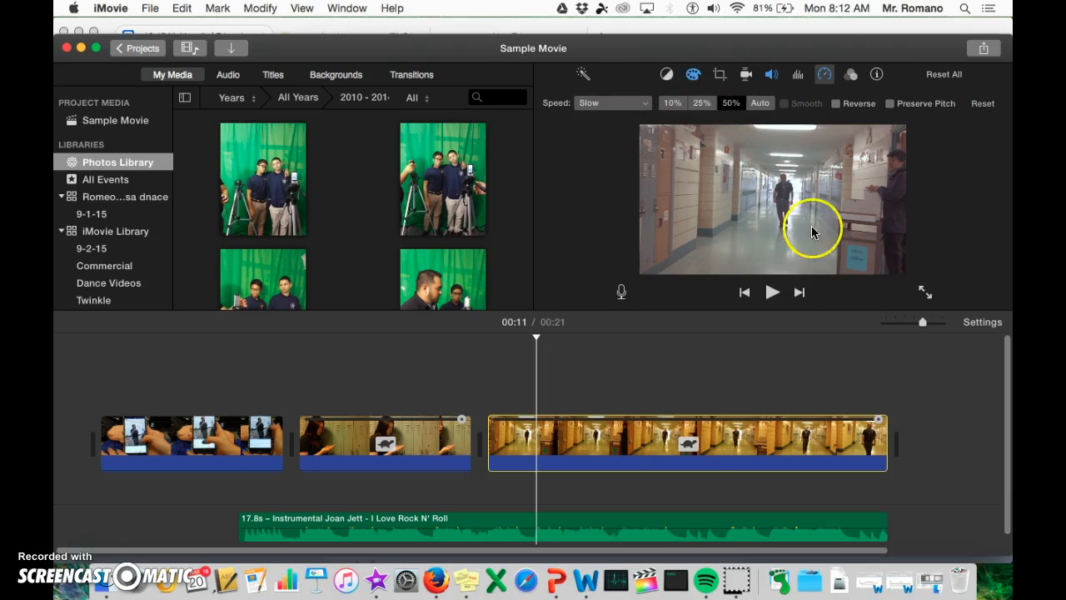
click(796, 75)
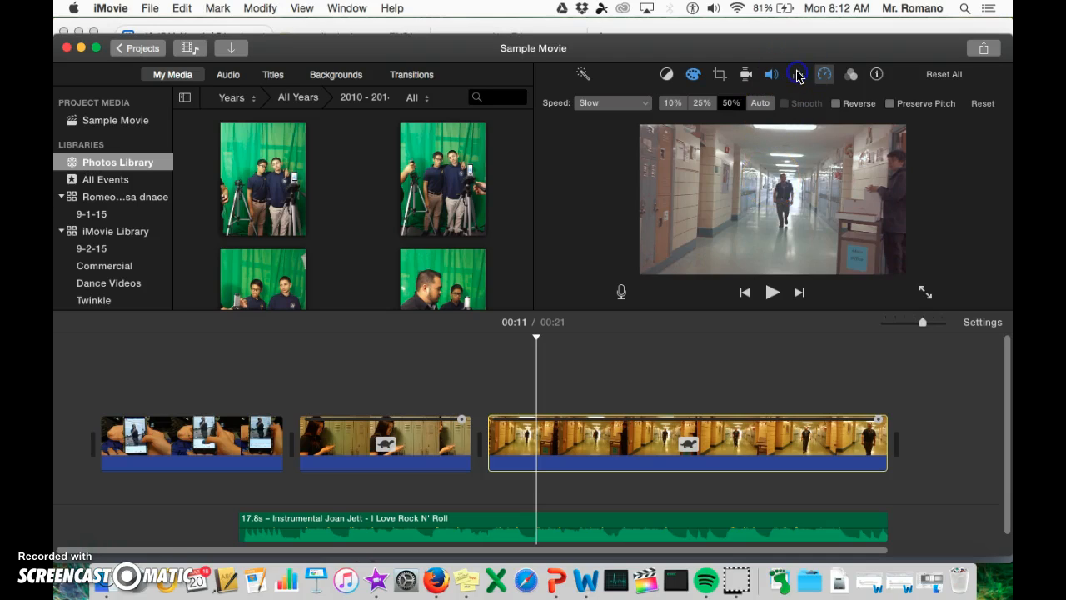
click(851, 75)
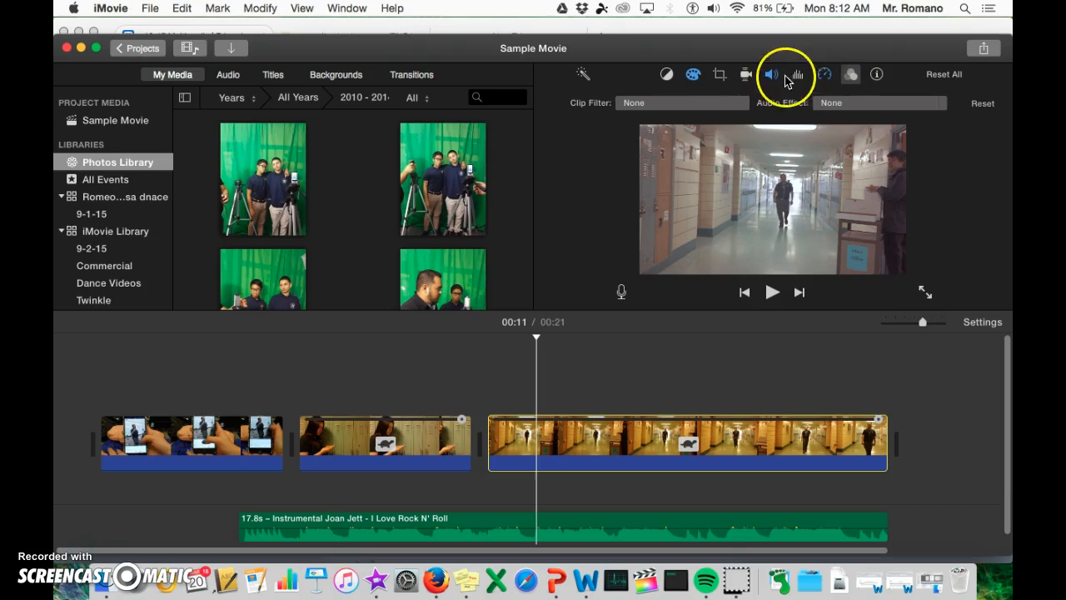
Step: Use color correction to darken the hallway clip's shadows to the default mark, with the highlights held near theirs
click(692, 75)
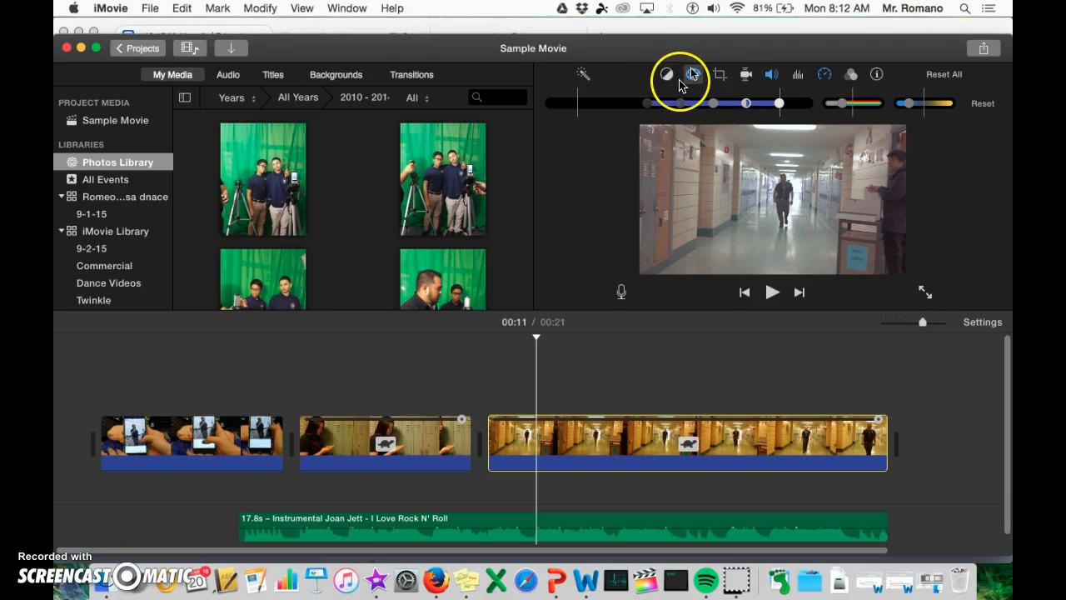
click(647, 104)
drag(647, 104, 578, 119)
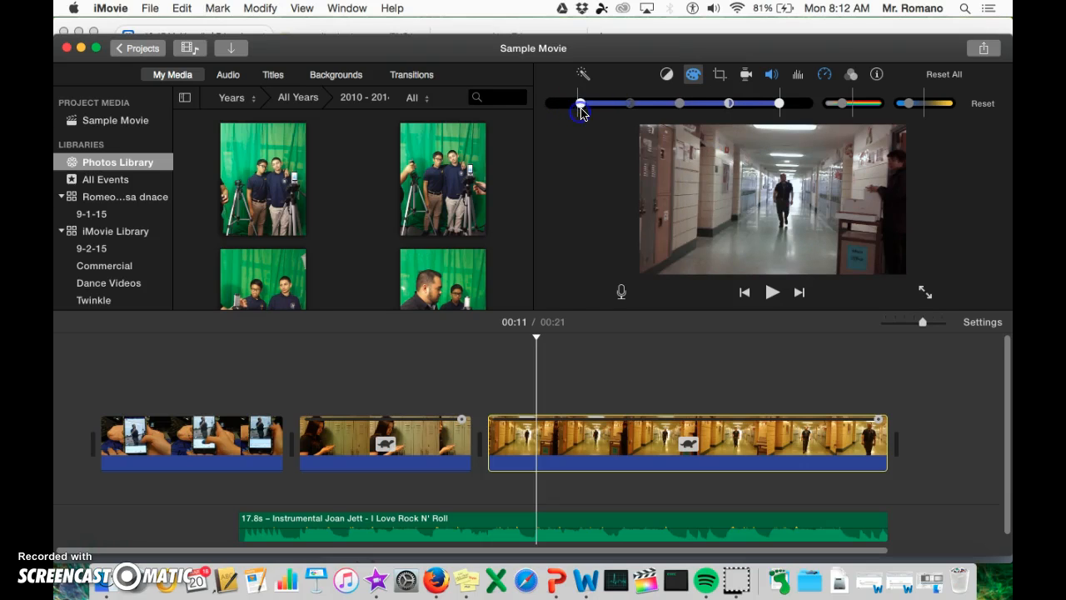
mouse_move(778, 102)
mouse_down()
mouse_move(688, 110)
mouse_move(726, 108)
mouse_move(686, 132)
mouse_move(671, 122)
mouse_move(727, 111)
mouse_move(782, 120)
mouse_up()
drag(580, 104, 576, 104)
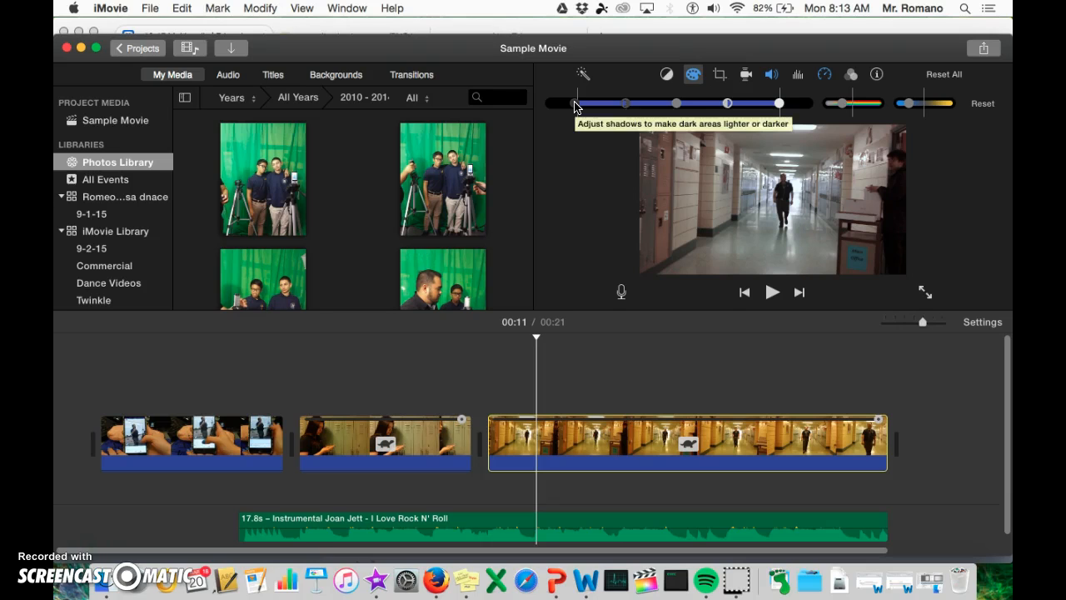
mouse_move(779, 104)
mouse_down()
mouse_move(699, 105)
mouse_move(780, 113)
mouse_up()
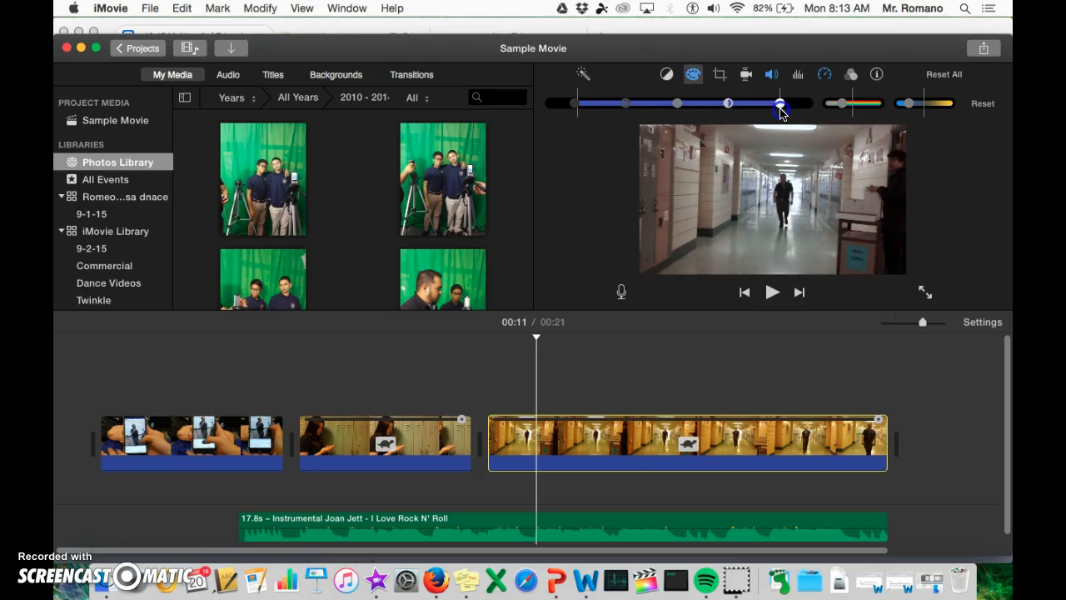
Step: Fine-tune the hallway clip's contrast slightly and align its shadows and highlights with their default marks
click(851, 150)
click(854, 149)
click(777, 137)
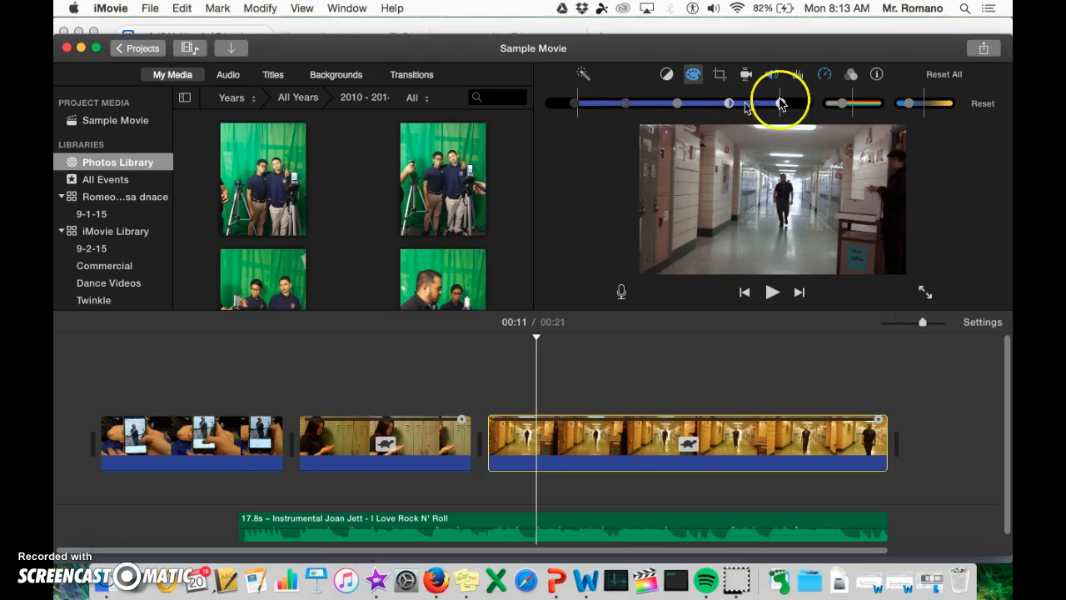
click(842, 109)
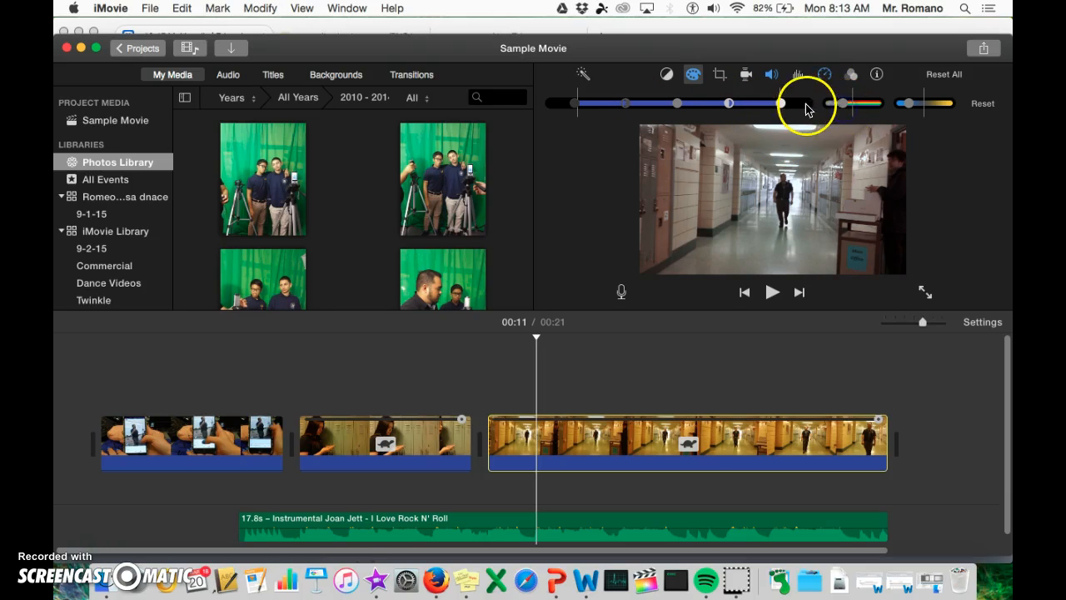
drag(780, 104, 732, 128)
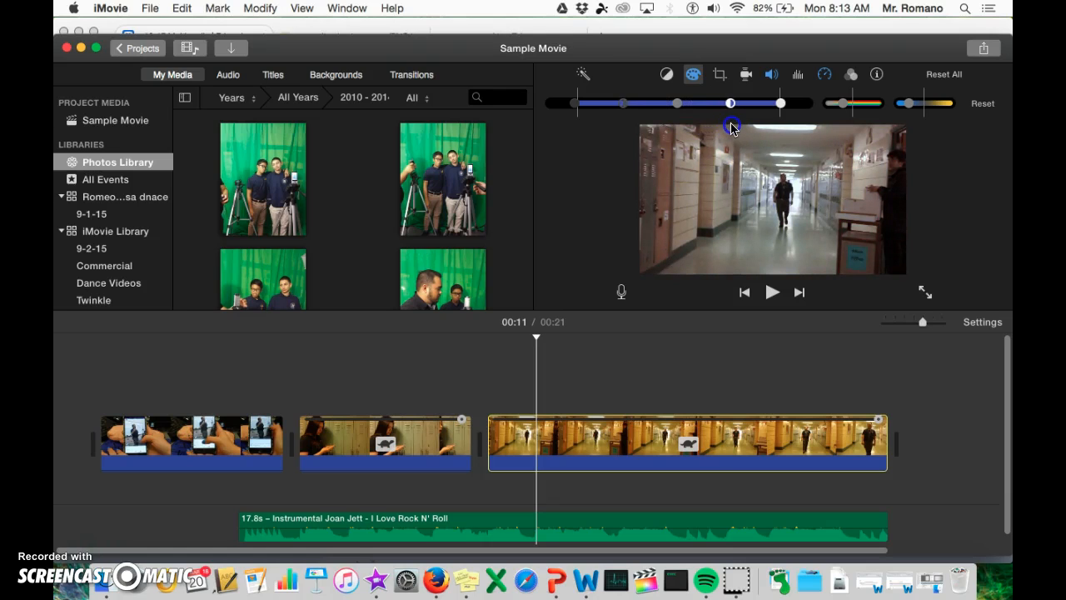
mouse_move(573, 107)
mouse_down()
mouse_move(712, 121)
mouse_move(631, 102)
mouse_move(547, 102)
mouse_move(586, 117)
mouse_up()
mouse_move(780, 103)
mouse_down()
mouse_move(797, 83)
mouse_move(809, 100)
mouse_move(759, 105)
mouse_move(783, 105)
mouse_up()
Step: Try near-maximum saturation on the hallway clip, followed by full desaturation with strongly reduced highlights
click(844, 104)
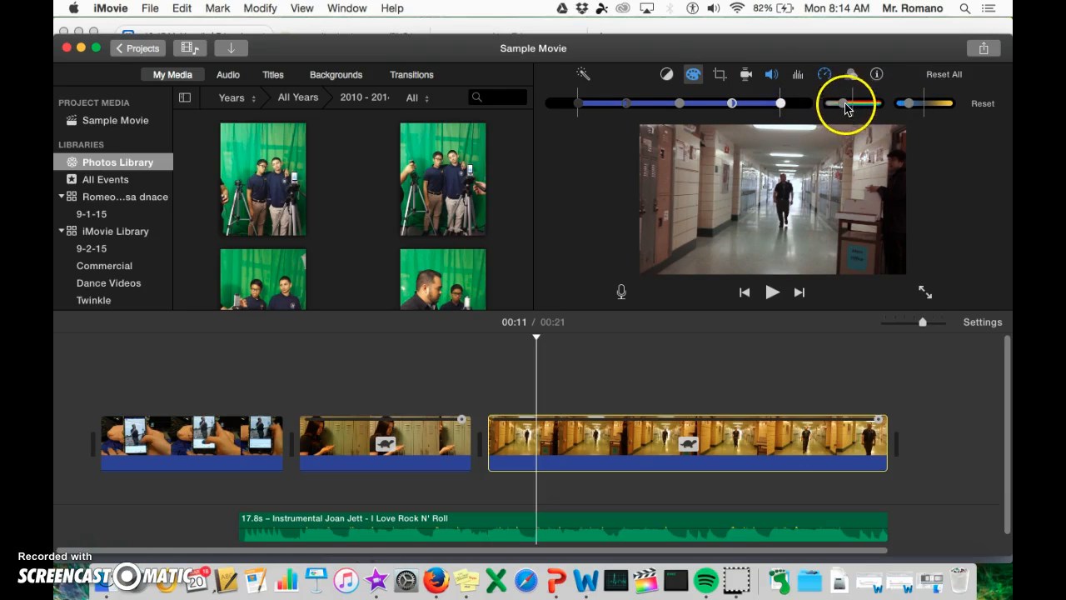
drag(860, 101, 881, 114)
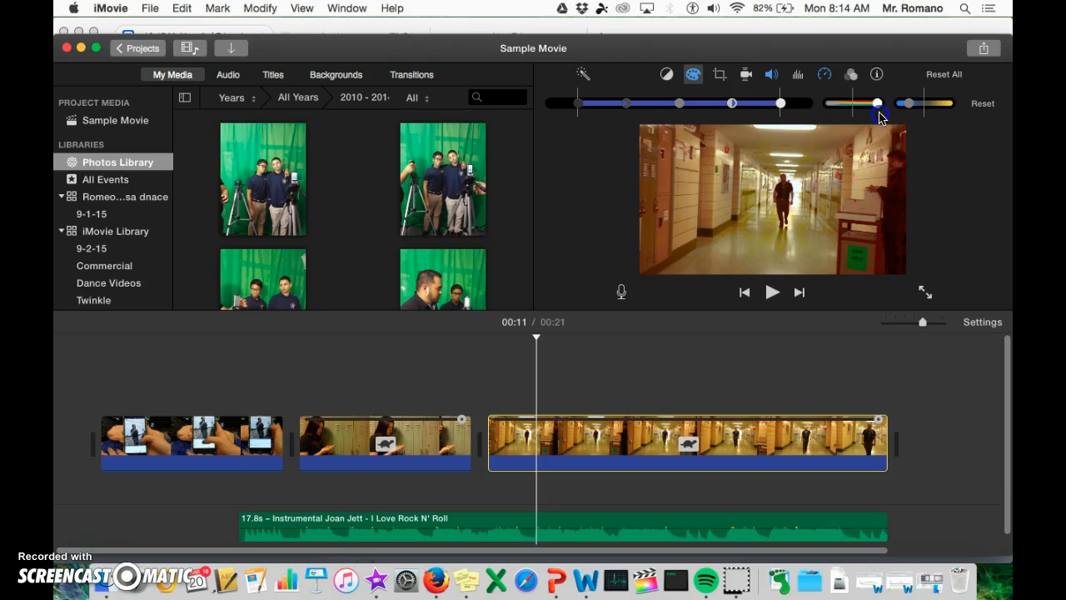
drag(878, 115, 702, 103)
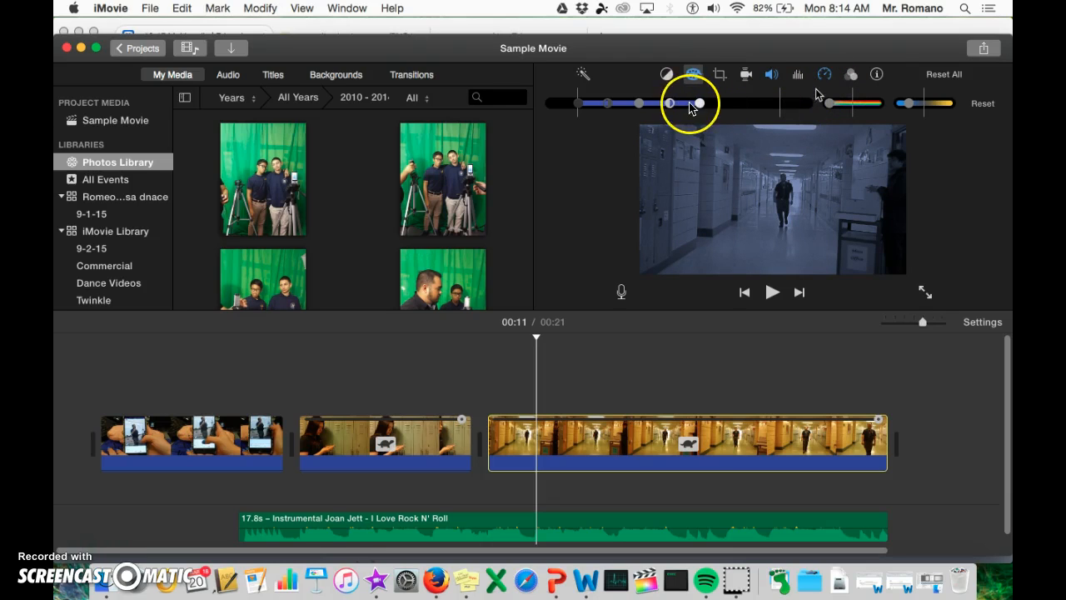
click(699, 104)
mouse_move(853, 139)
mouse_down()
mouse_move(999, 147)
mouse_move(861, 117)
mouse_move(741, 300)
mouse_up()
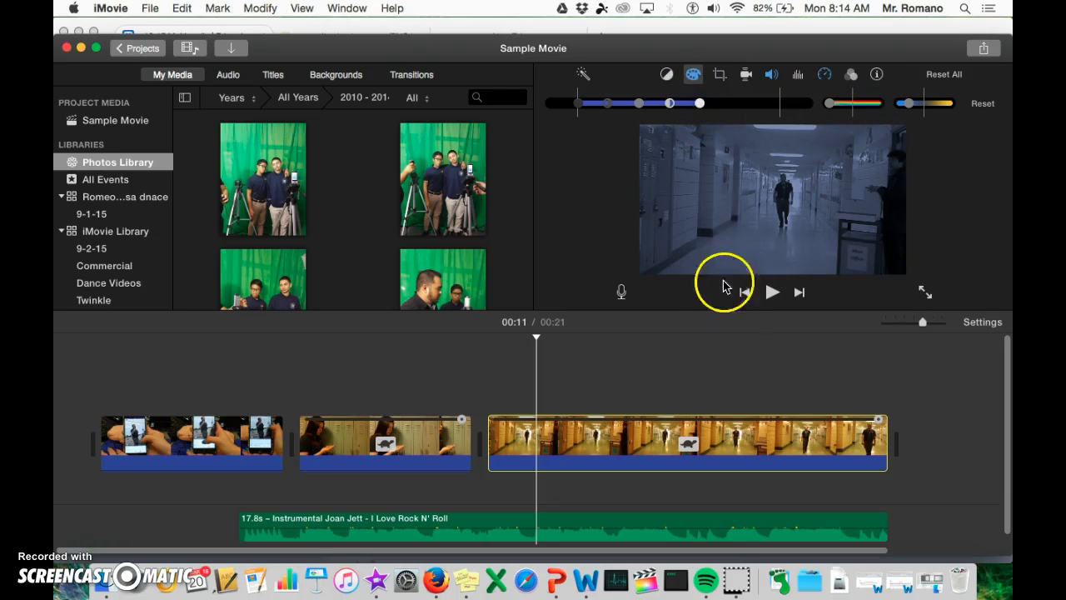
Step: Return the hallway clip's saturation to its default mark and raise the highlights back close to theirs
drag(831, 105, 859, 108)
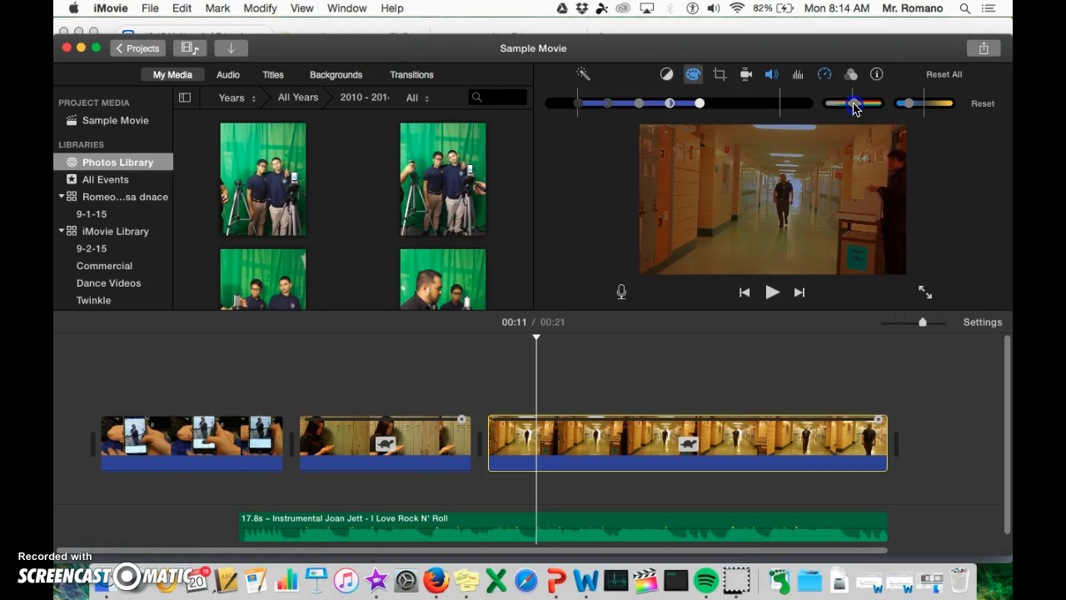
drag(700, 105, 775, 104)
Step: Compare cool and warm color temperatures on the hallway clip, and give it minimum saturation with the coolest temperature
mouse_move(908, 103)
mouse_down()
mouse_move(931, 103)
mouse_move(892, 109)
mouse_up()
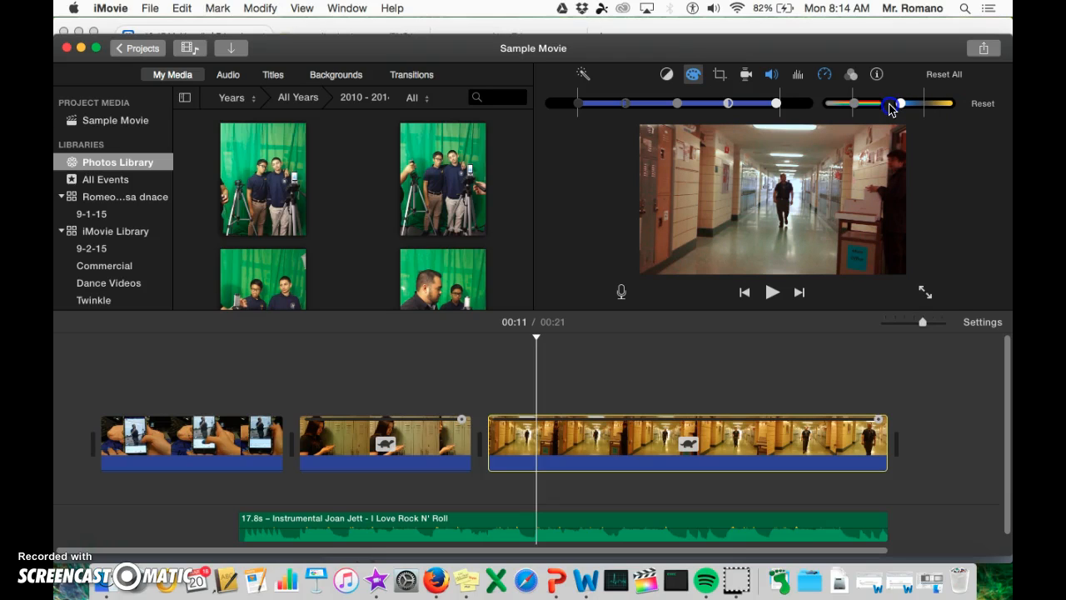
drag(899, 107, 969, 120)
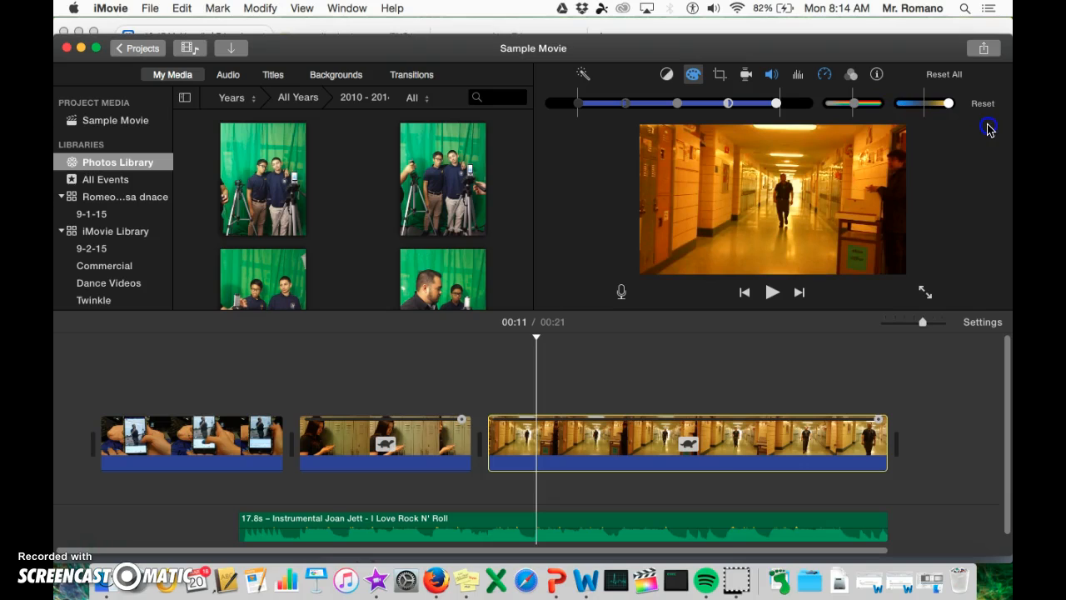
drag(853, 103, 806, 108)
drag(948, 105, 896, 112)
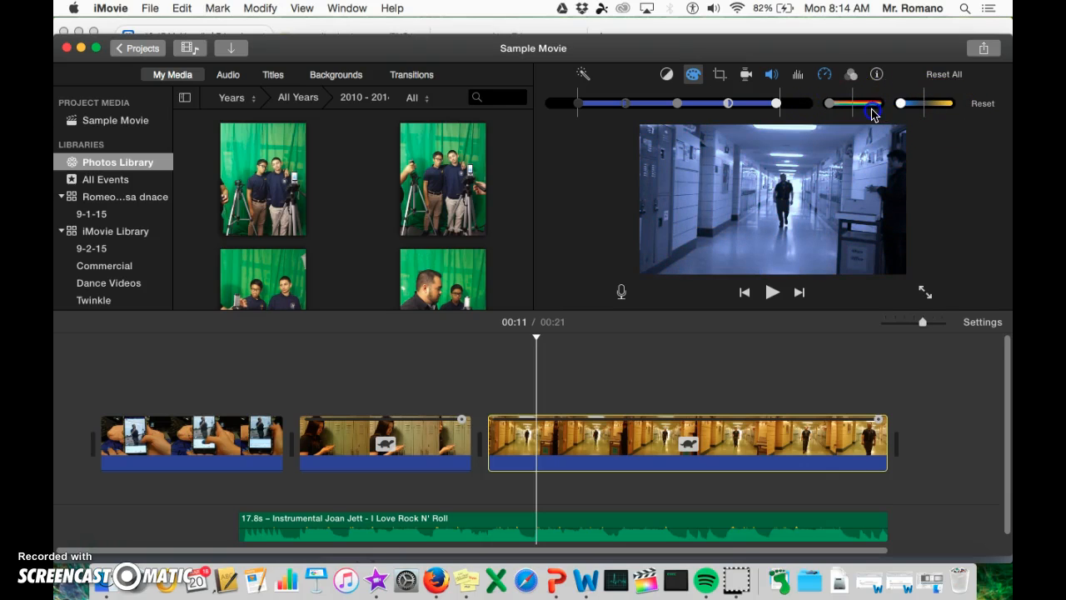
mouse_move(829, 103)
mouse_down()
mouse_move(883, 117)
mouse_move(827, 113)
mouse_up()
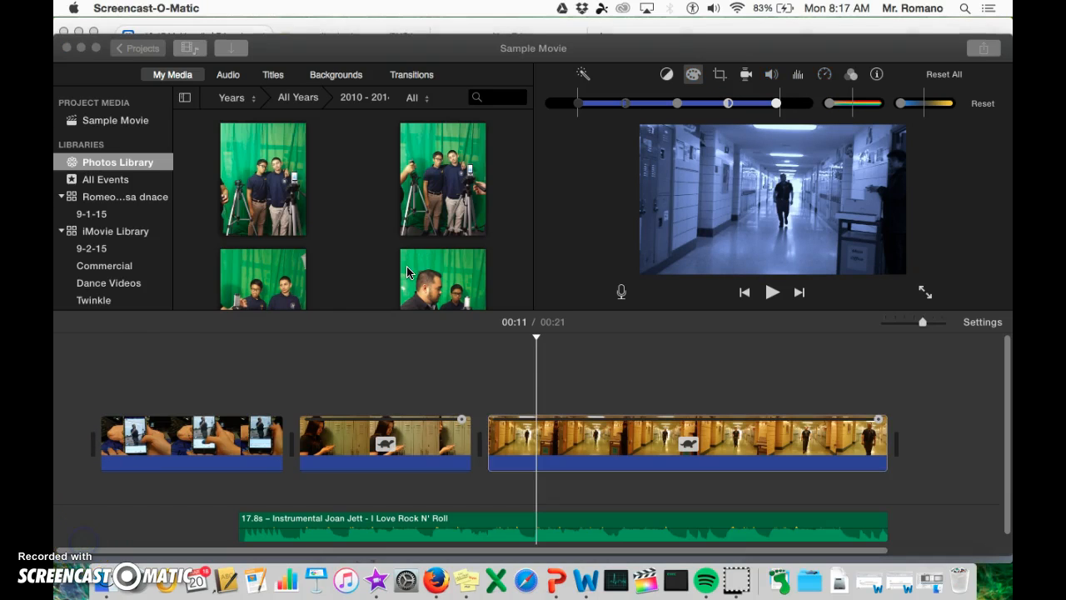
Step: Examine the audio effects available for the hallway clip and leave its audio effect at None
click(495, 419)
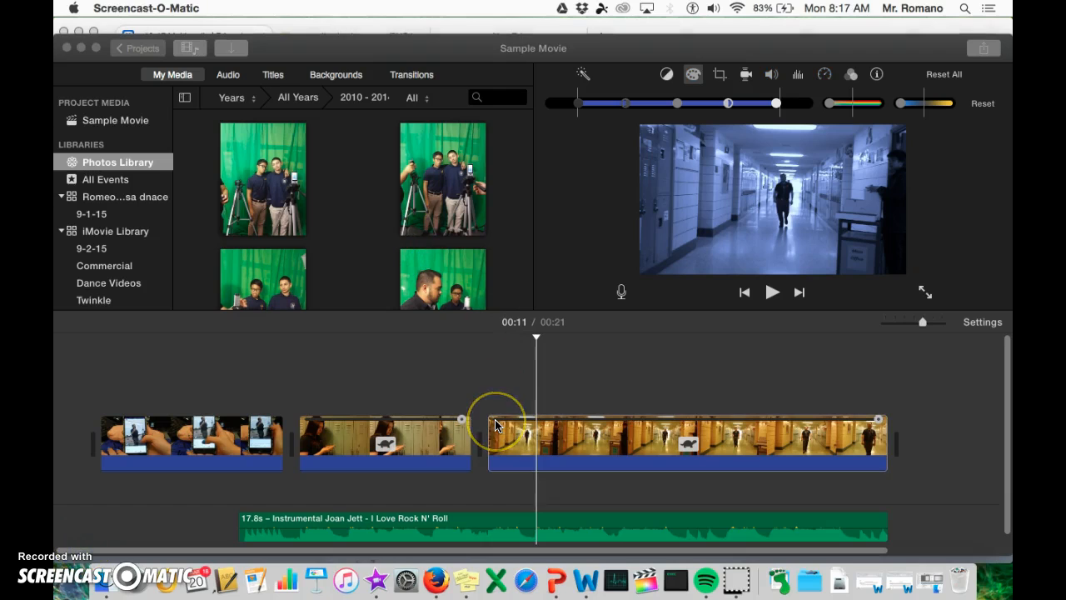
click(564, 406)
click(802, 75)
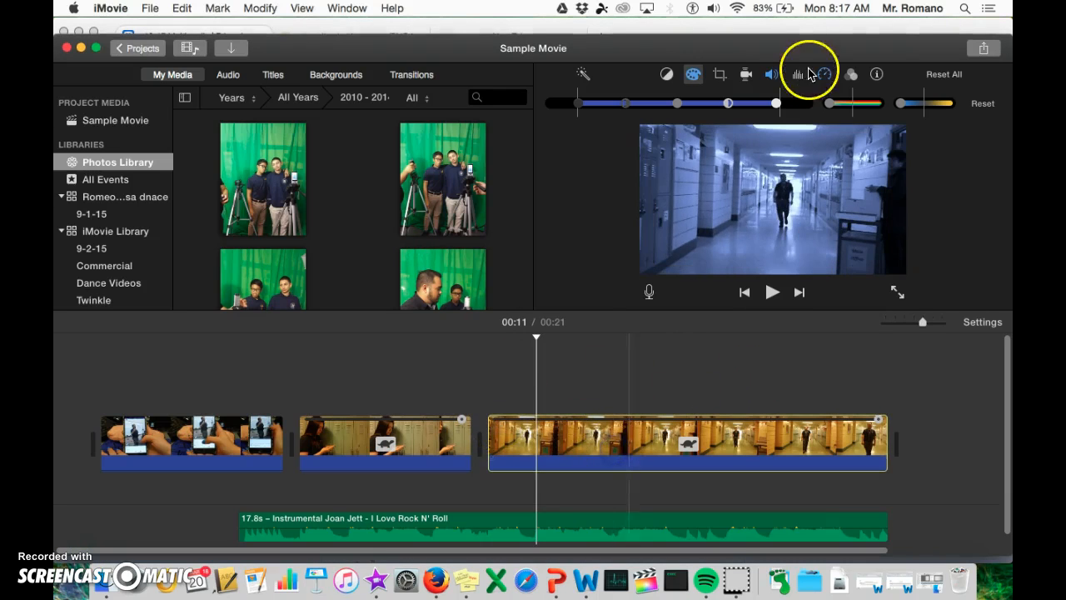
click(851, 76)
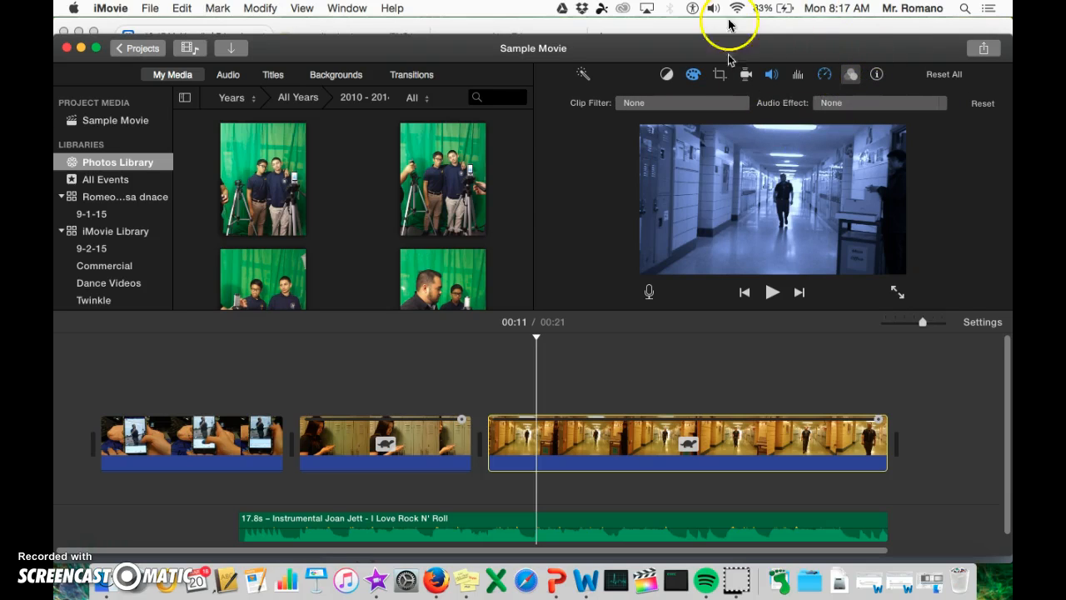
click(824, 111)
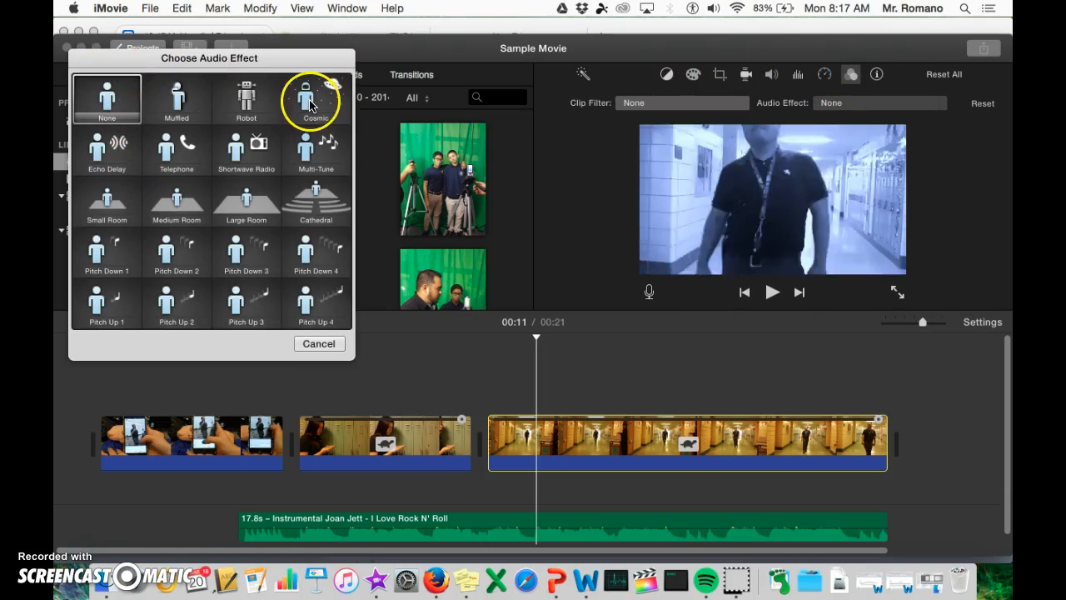
click(318, 342)
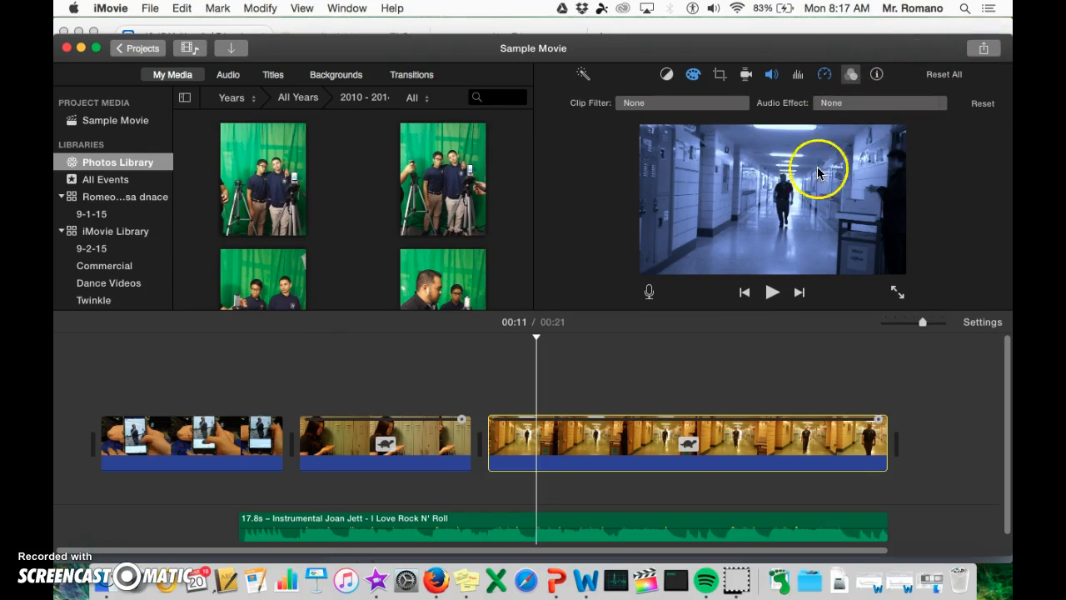
click(817, 104)
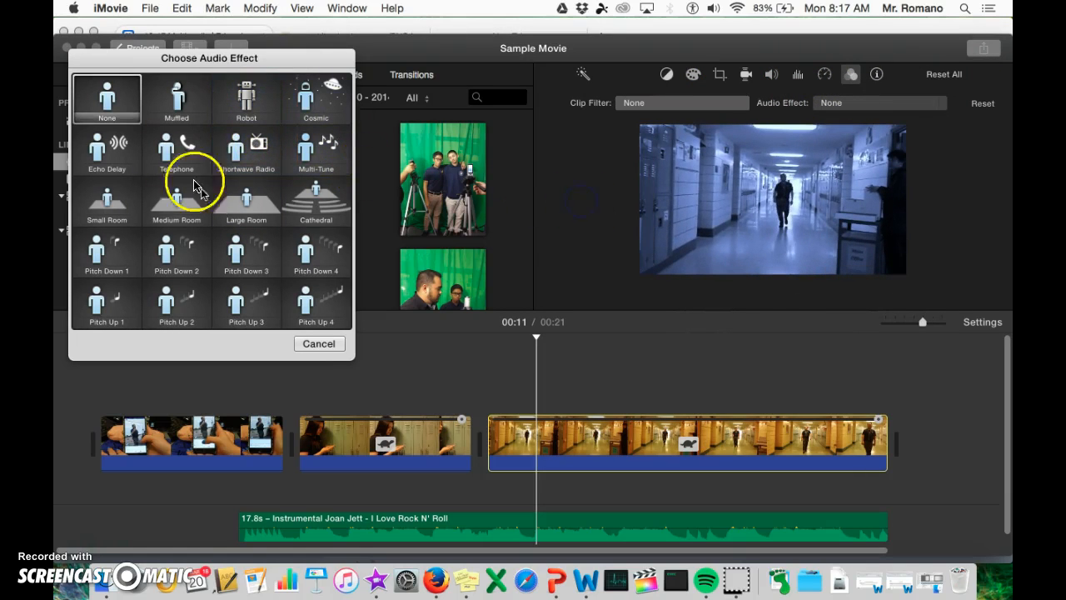
click(318, 343)
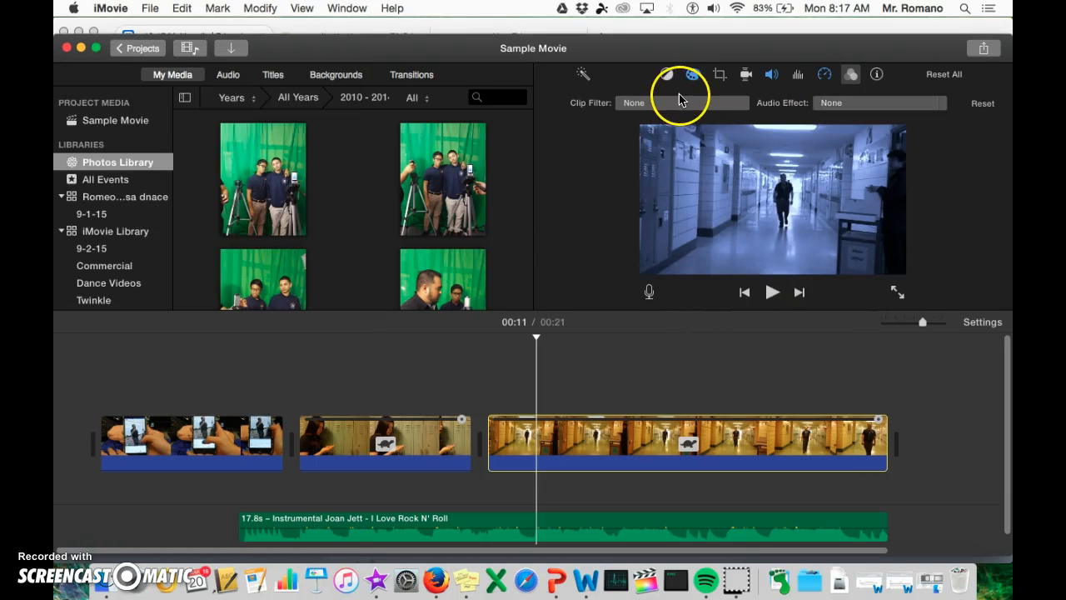
Step: Preview the clip filters on the hallway clip and apply the Dream filter
click(678, 103)
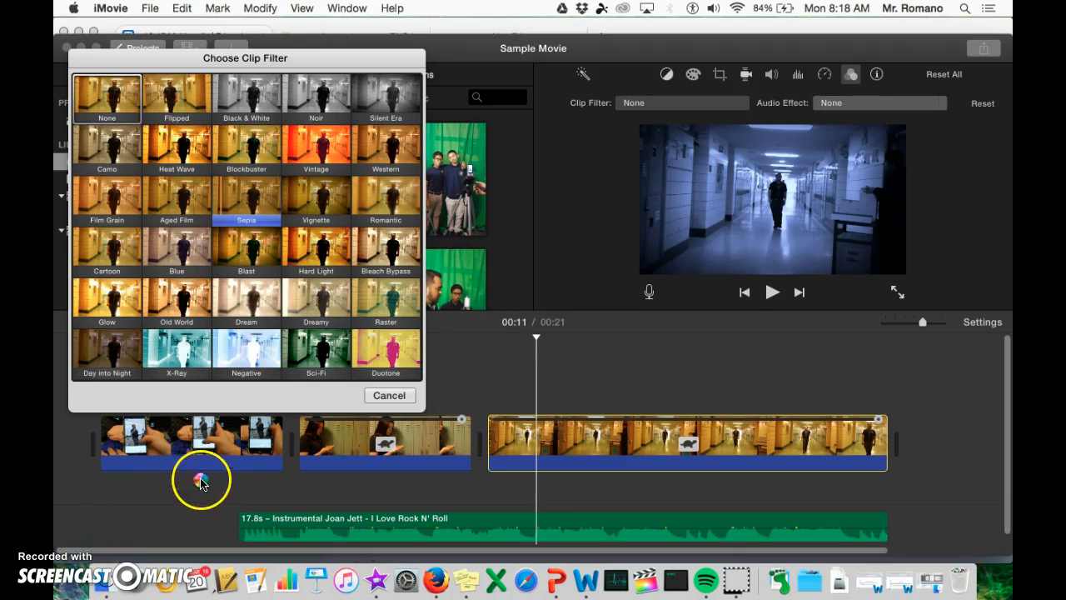
click(79, 548)
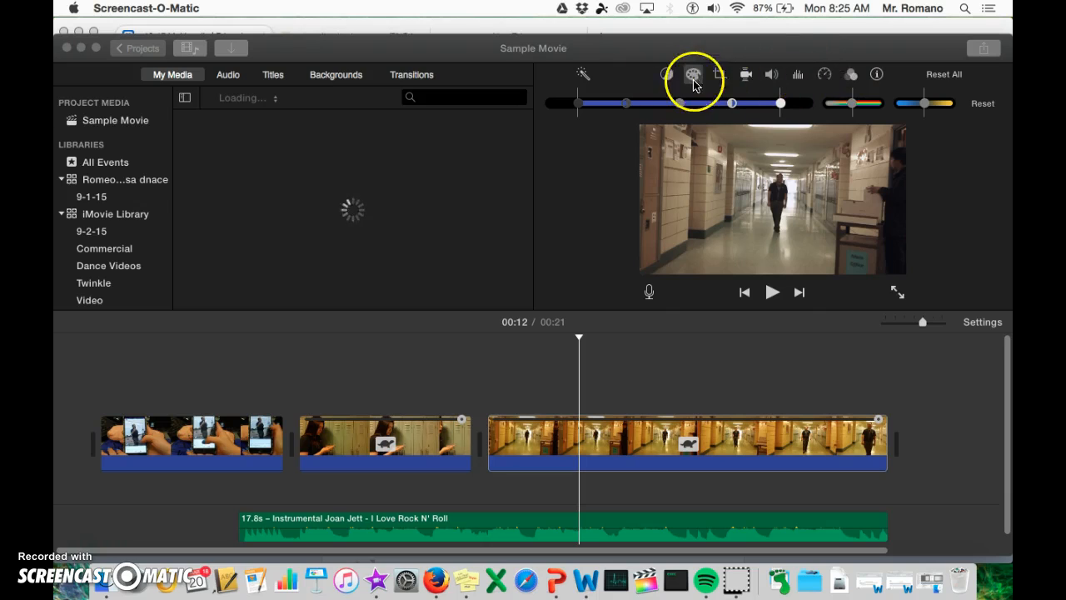
click(861, 78)
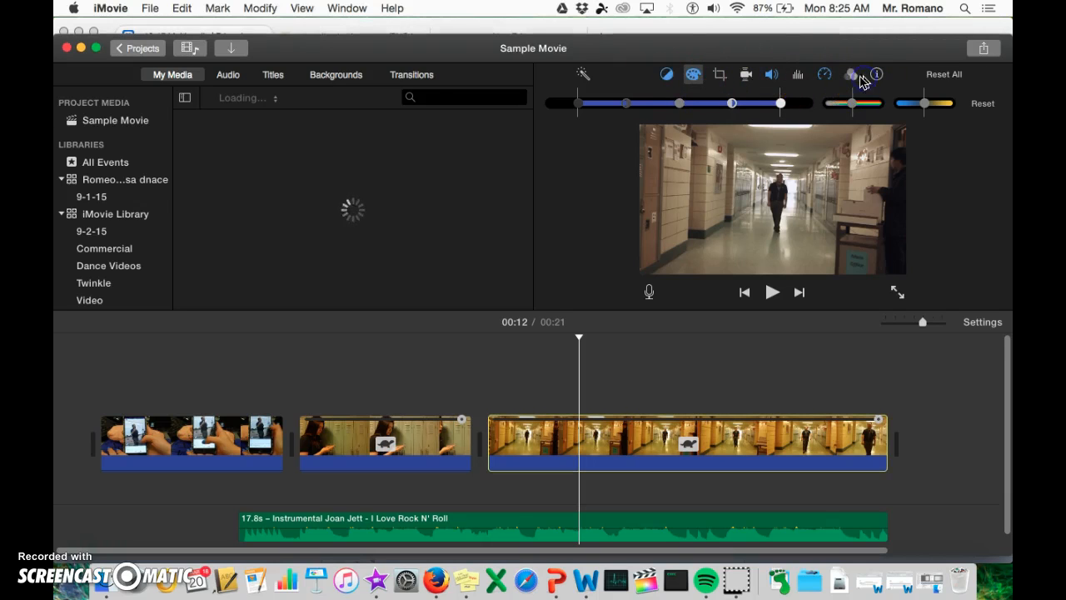
click(852, 78)
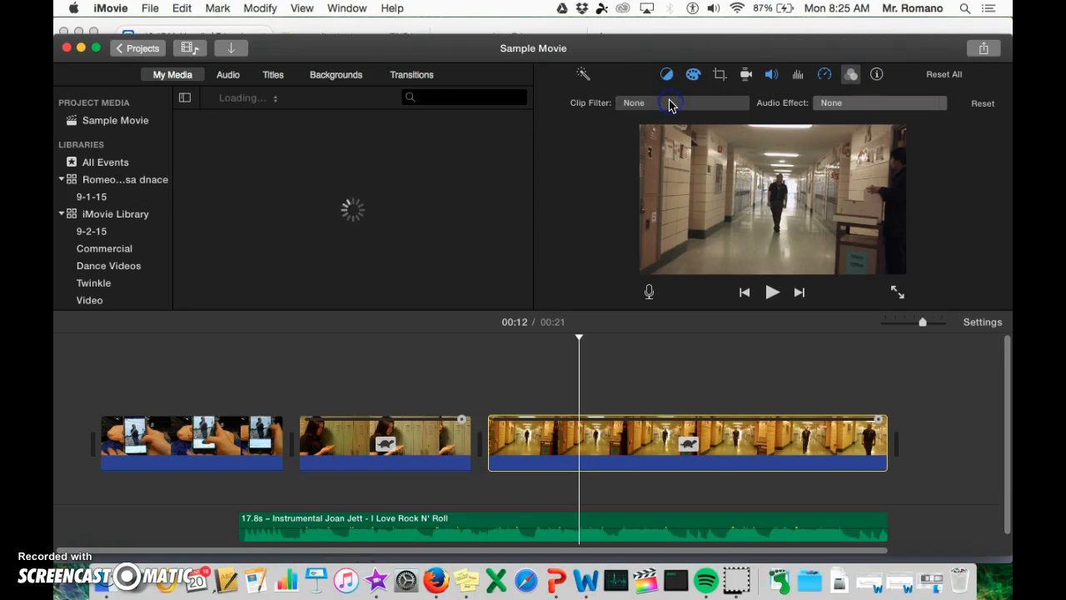
click(671, 104)
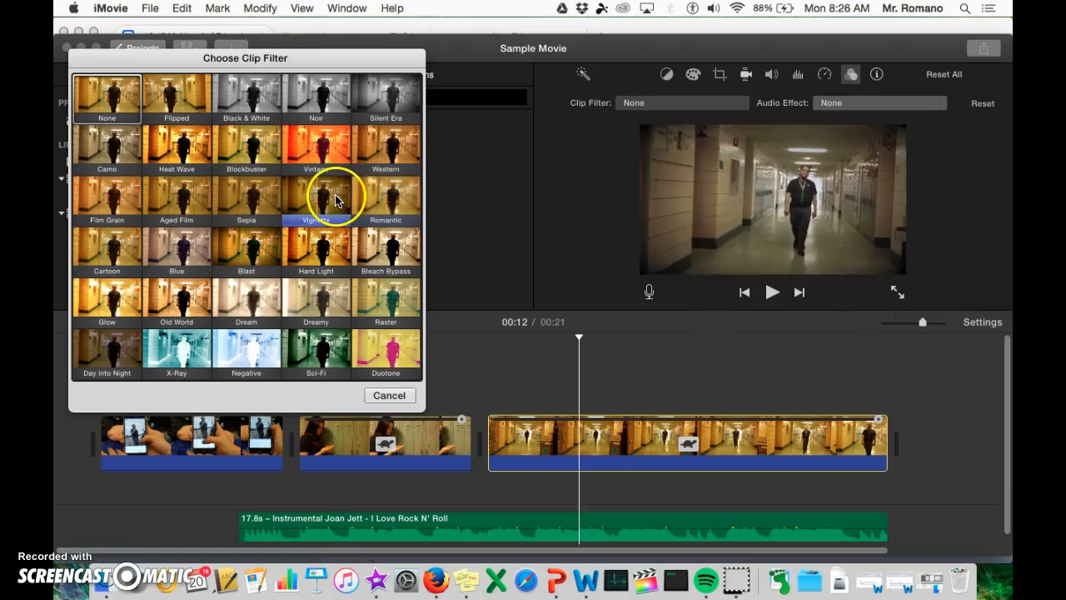
click(241, 300)
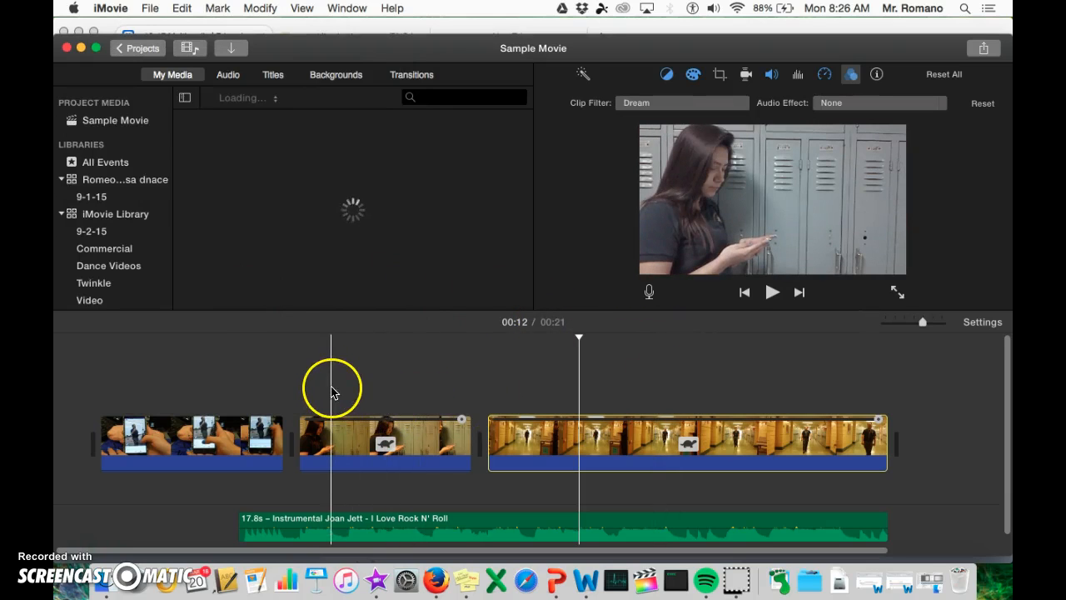
Step: Play the movie from about 00:07, within the clip of the girl at the lockers
click(381, 395)
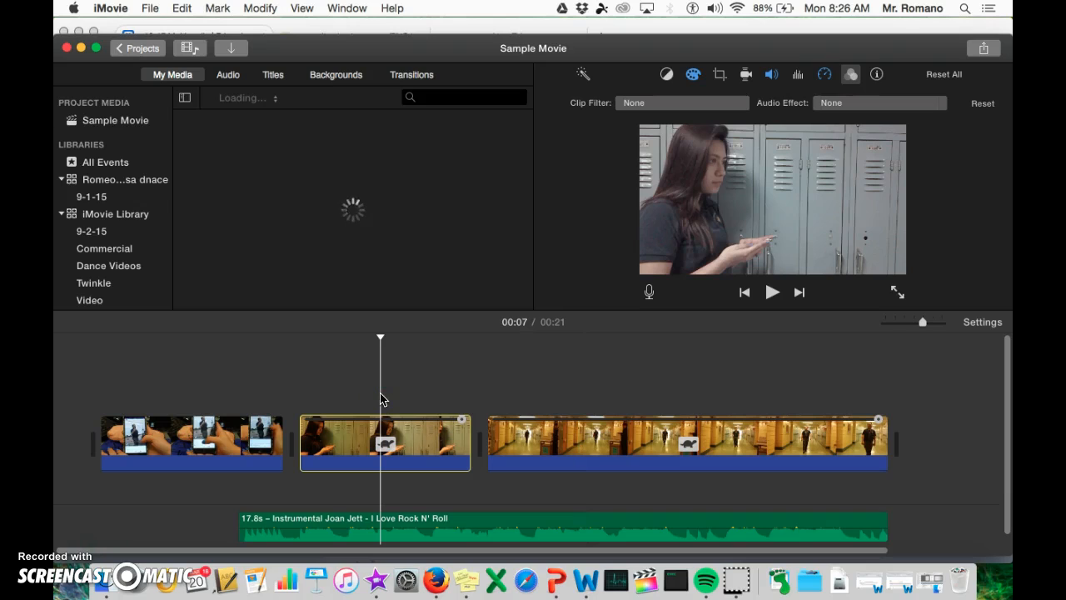
key(space)
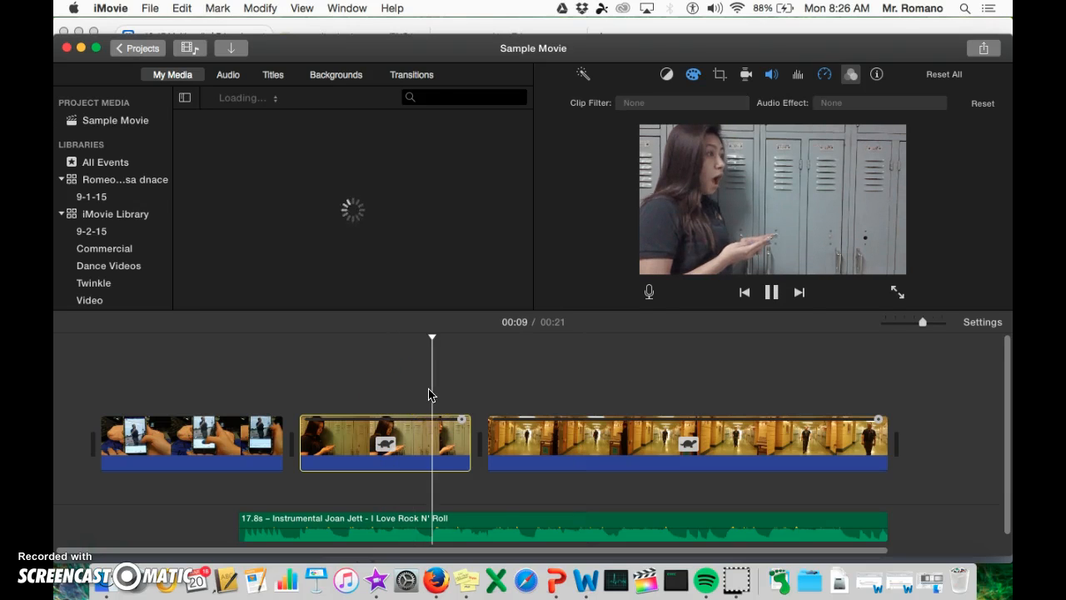
Step: Raise the playback volume and pause the movie at about 00:20, within the hallway clip
key(XF86AudioRaiseVolume)
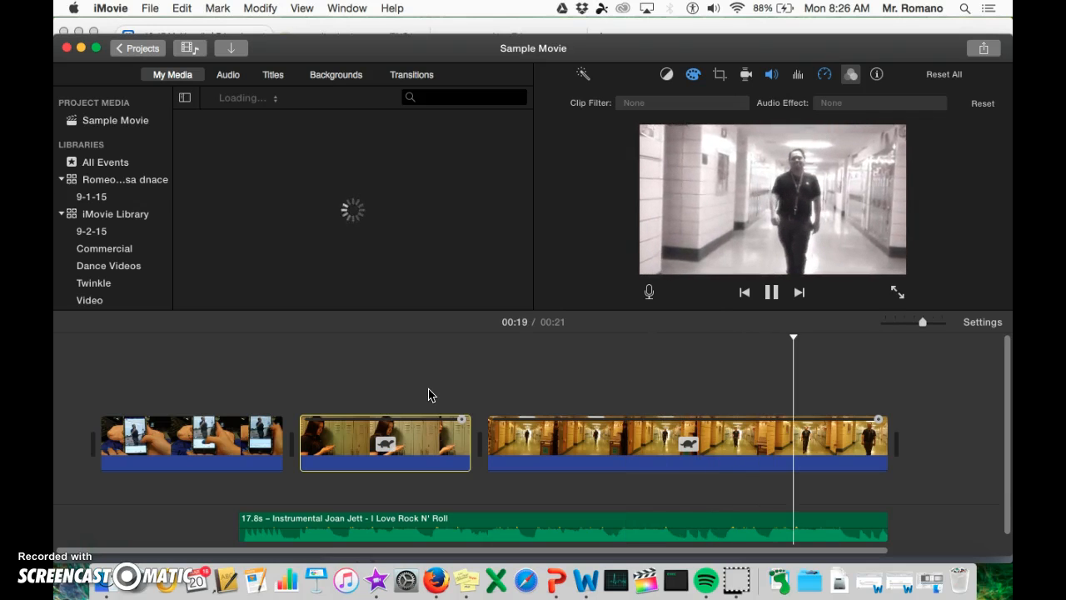
click(759, 287)
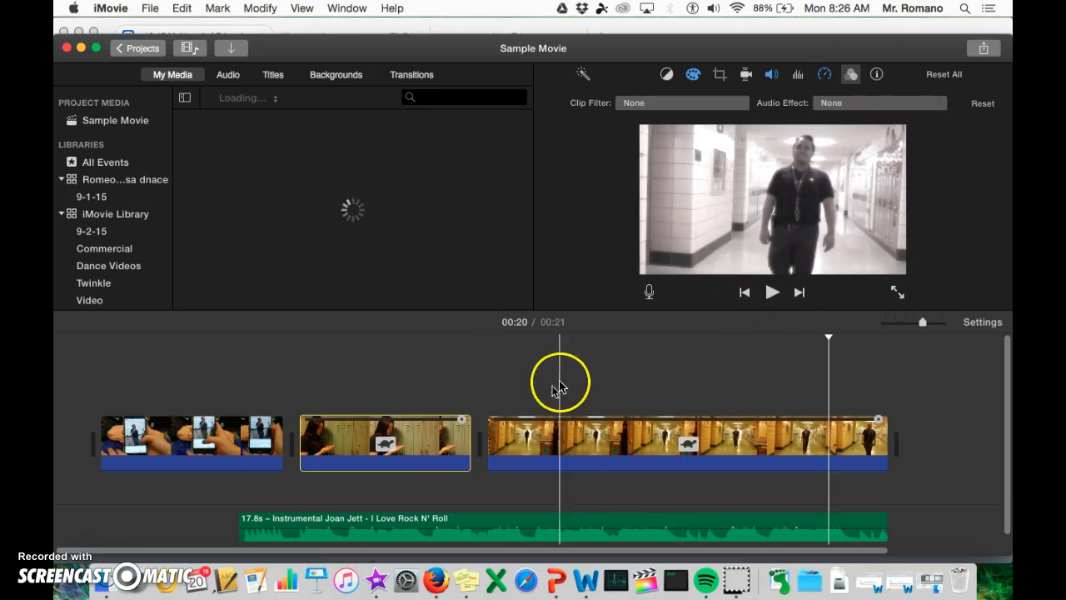
Step: Review the clip filter and color balance settings of the hallway clip
click(537, 438)
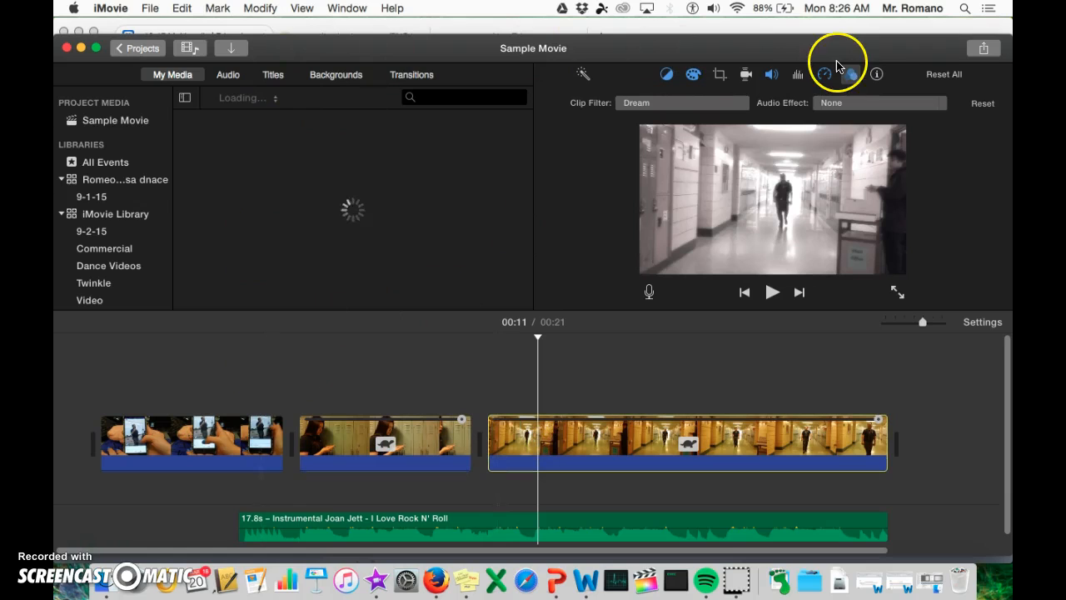
click(851, 75)
click(852, 75)
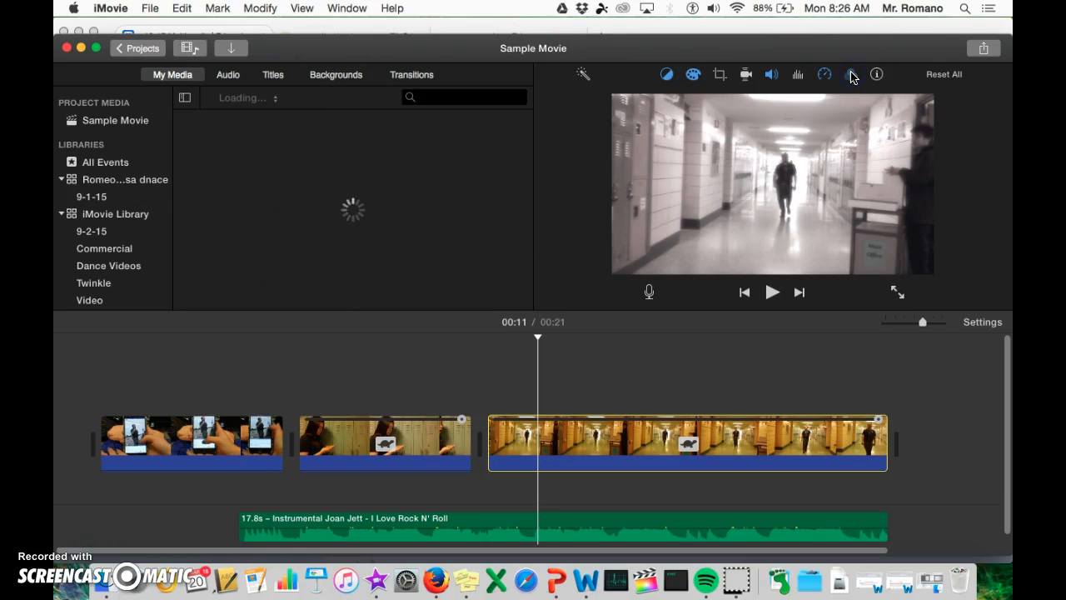
click(668, 73)
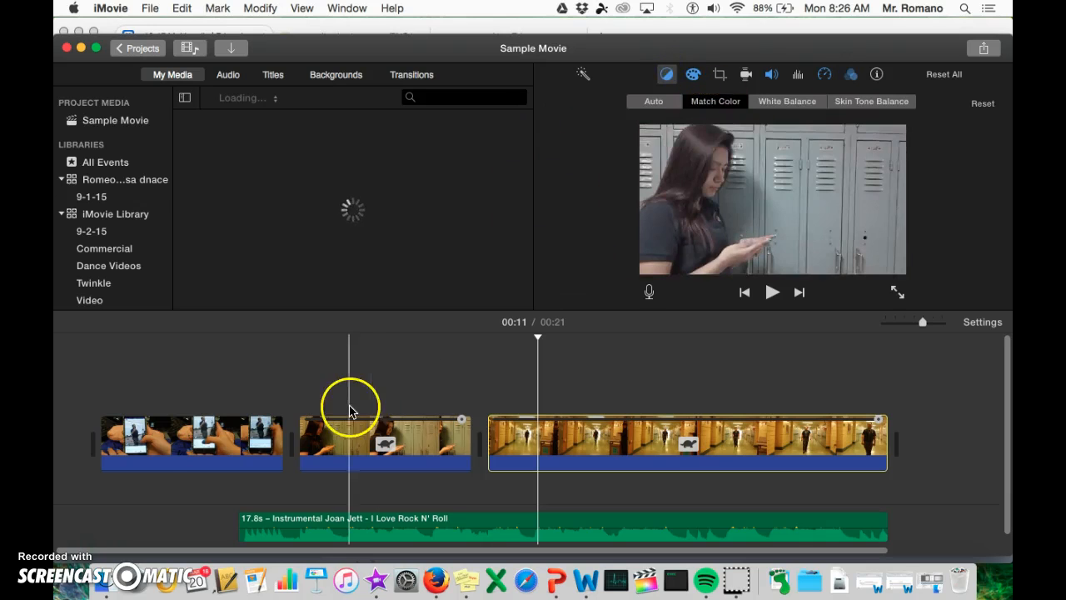
Step: Compare the color balance and color correction settings of the phone clip and the clip of the girl at the lockers
click(150, 435)
click(360, 454)
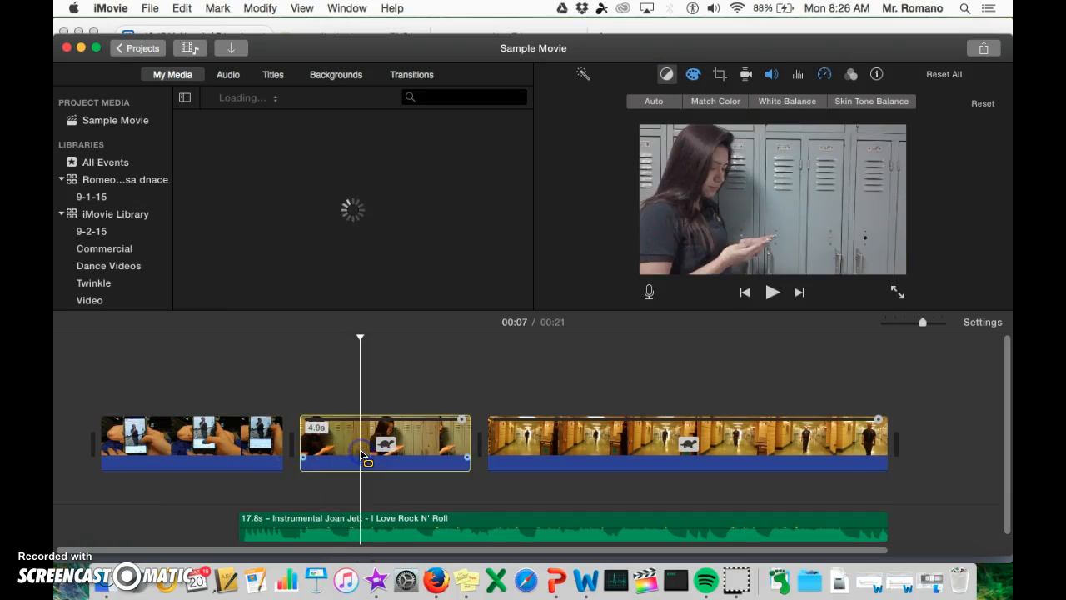
click(171, 439)
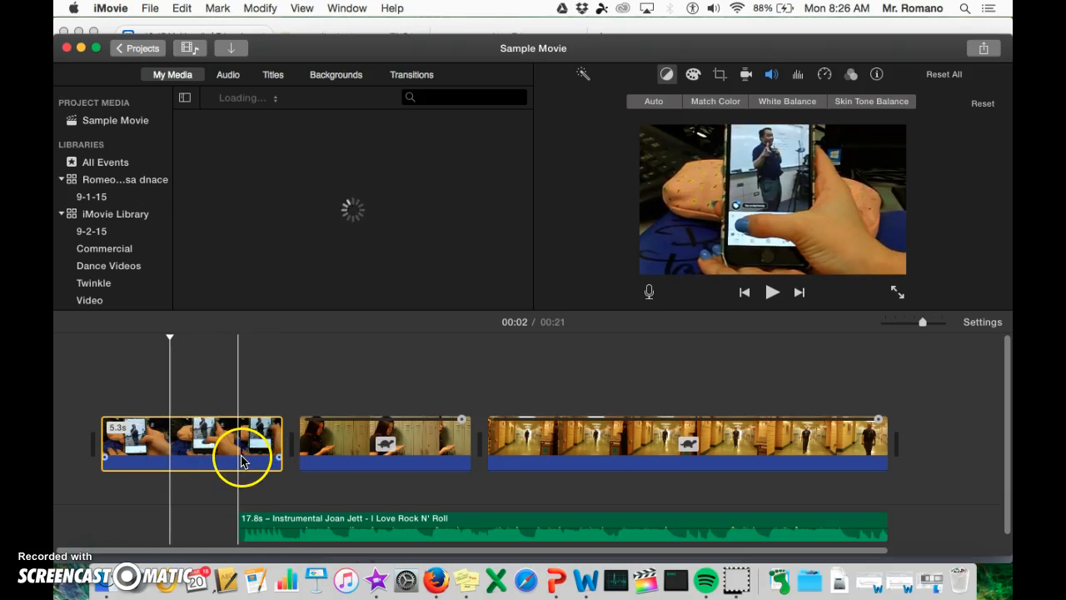
click(325, 456)
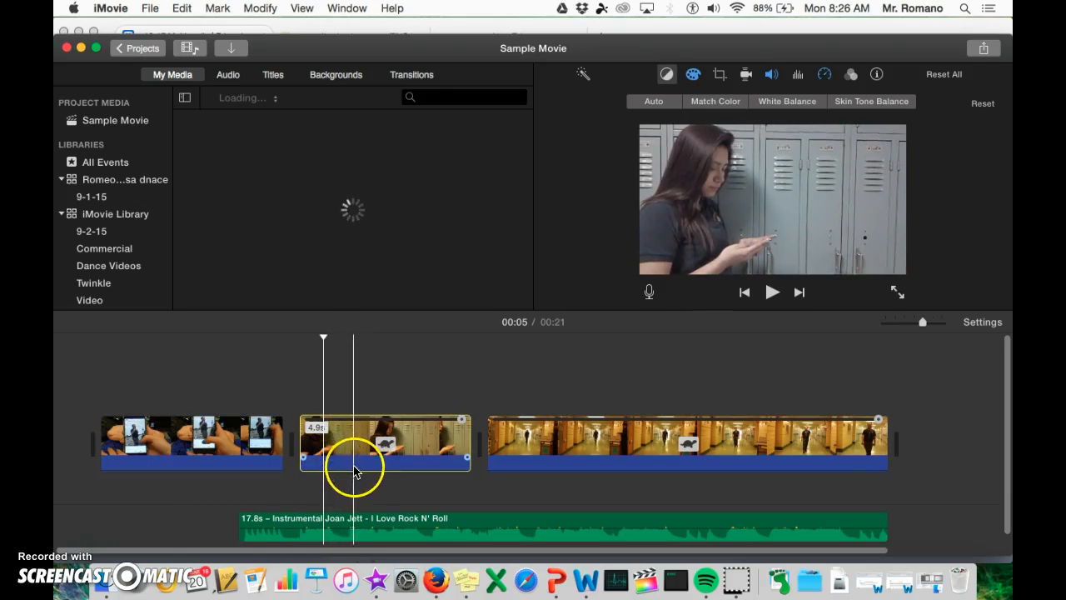
click(246, 430)
click(694, 75)
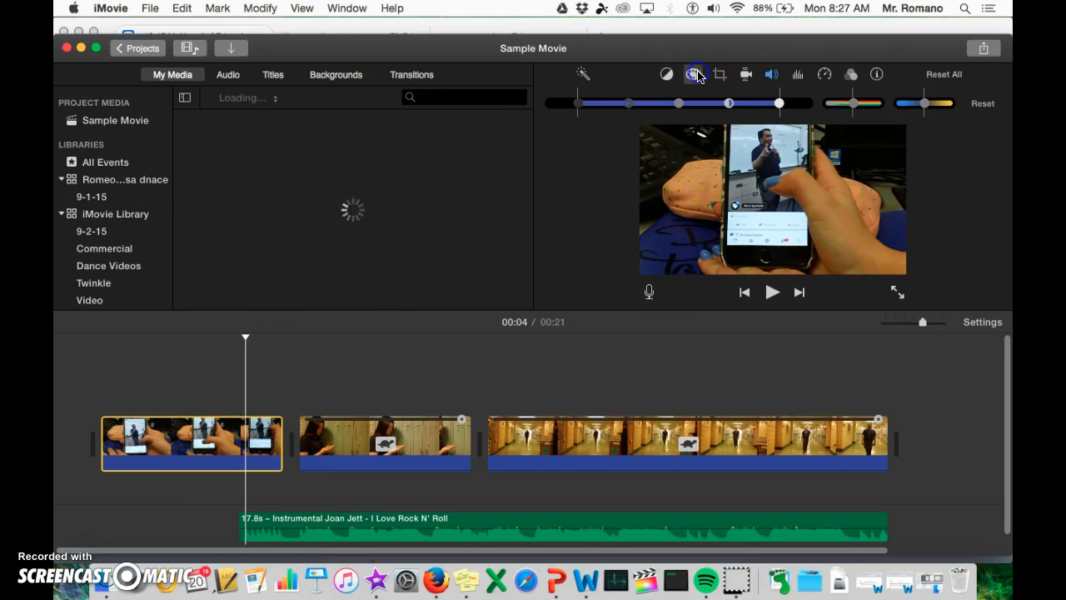
click(426, 430)
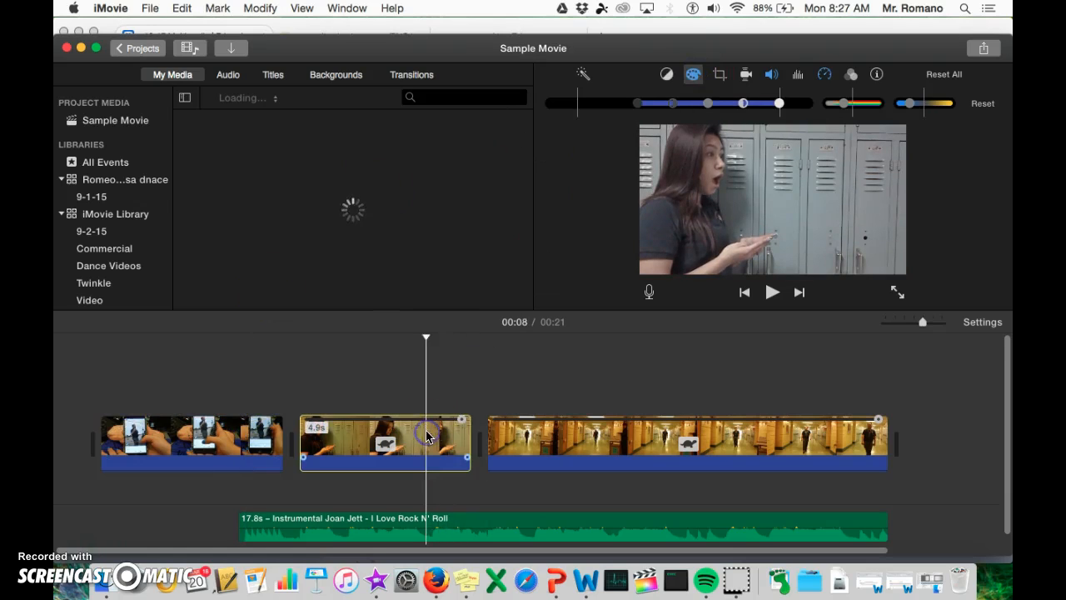
Step: Apply Match Color to the phone clip, using a frame of the girl at the lockers as the reference
click(667, 74)
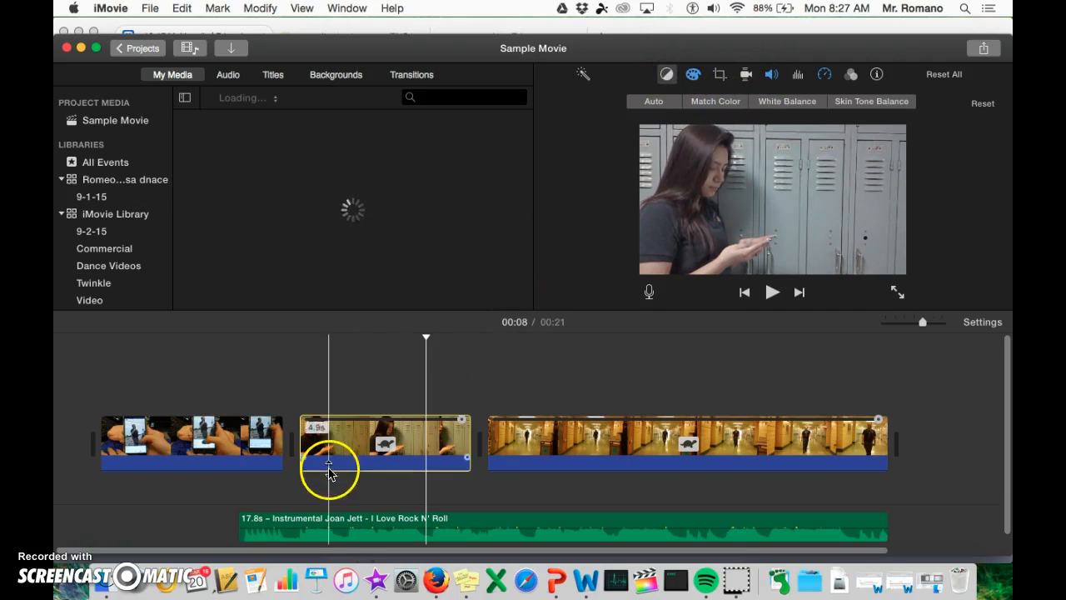
click(188, 448)
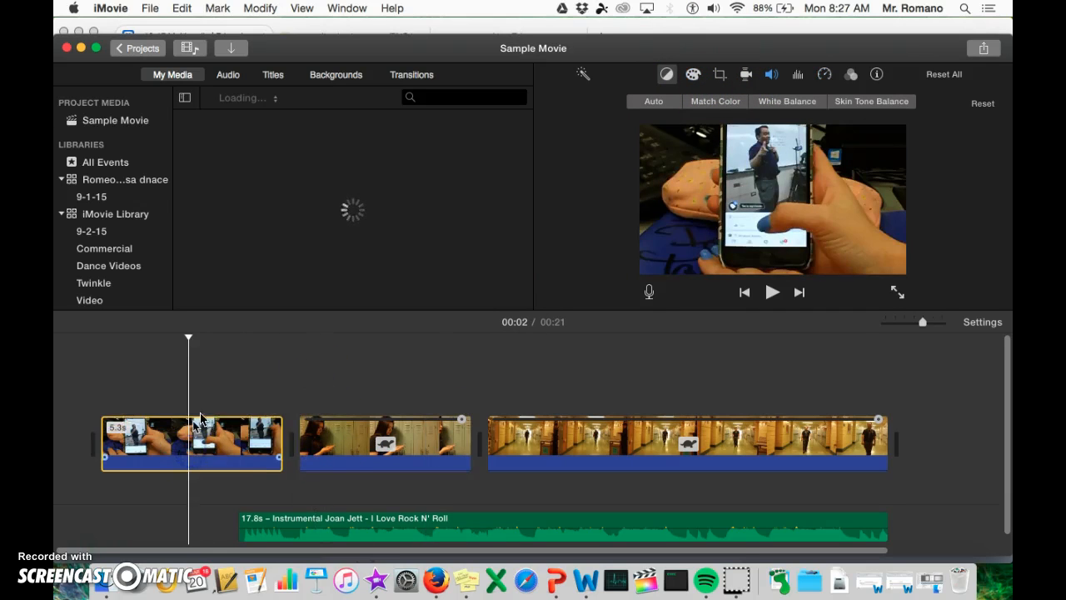
click(664, 76)
click(671, 75)
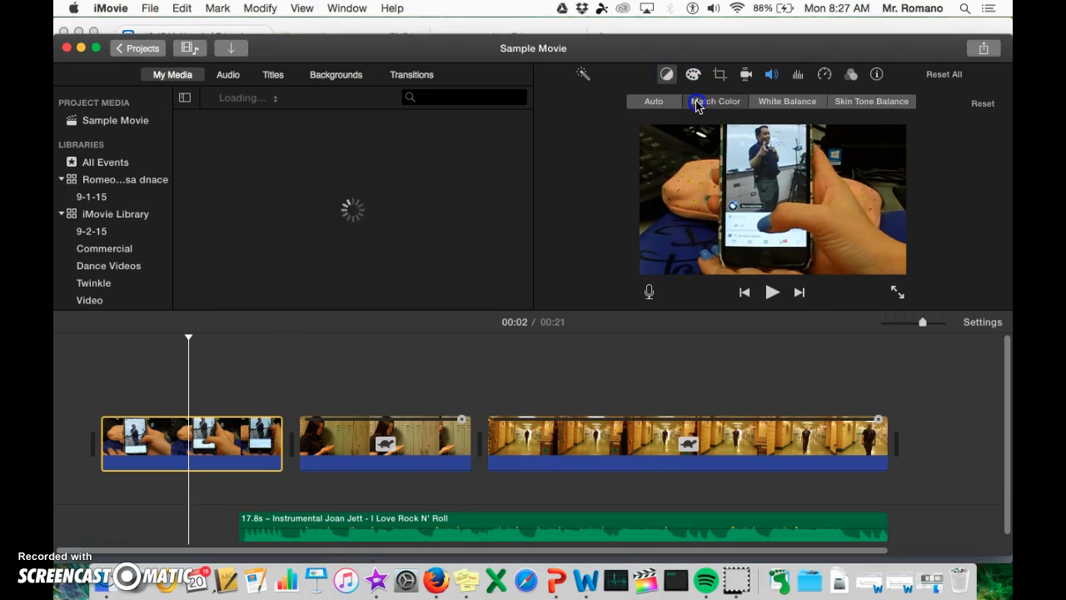
click(696, 103)
click(350, 443)
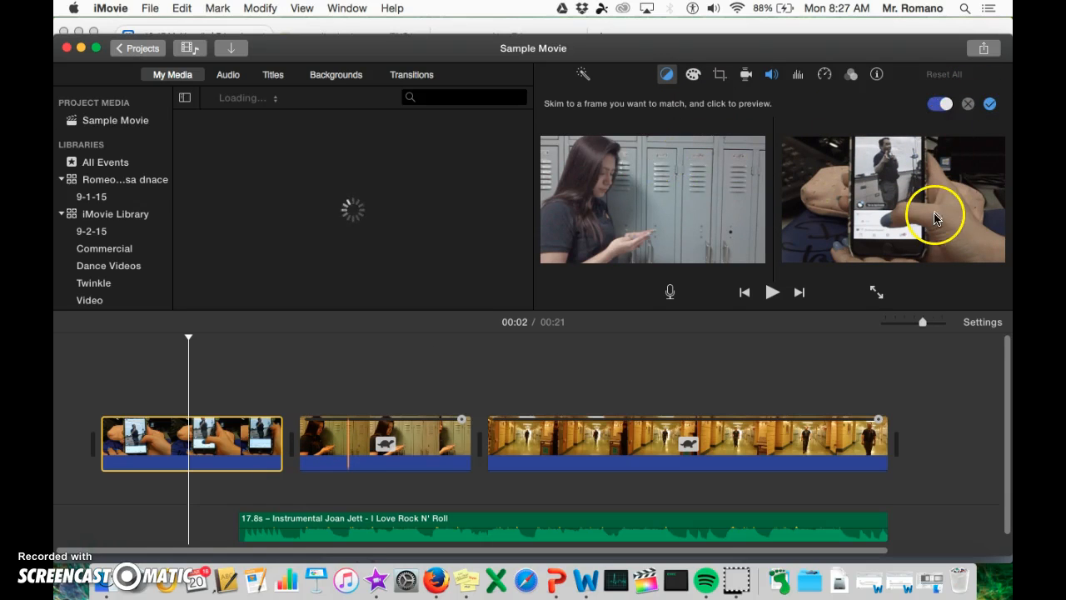
click(992, 104)
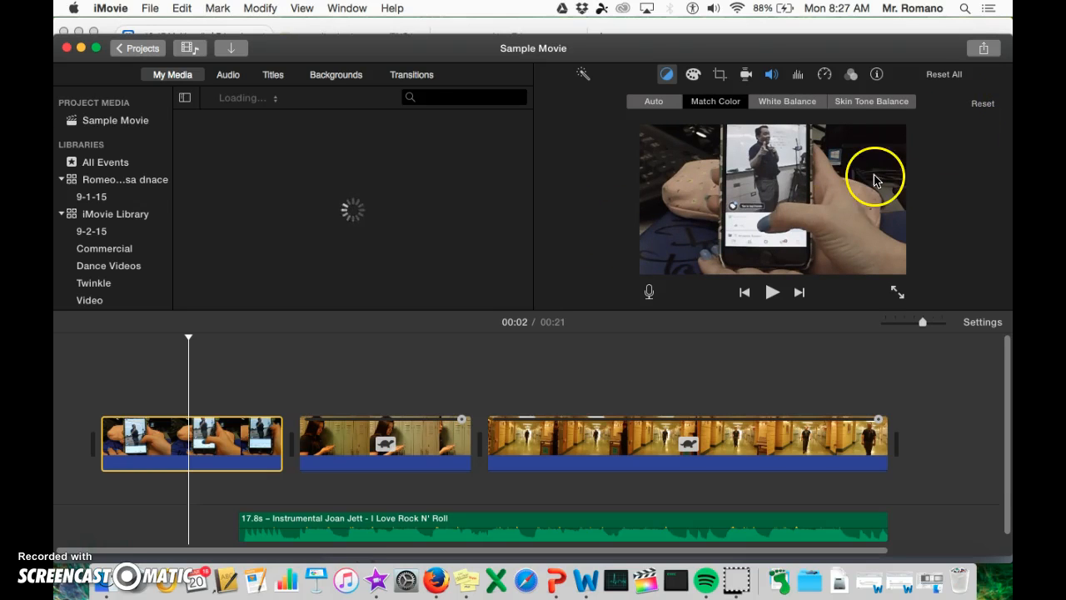